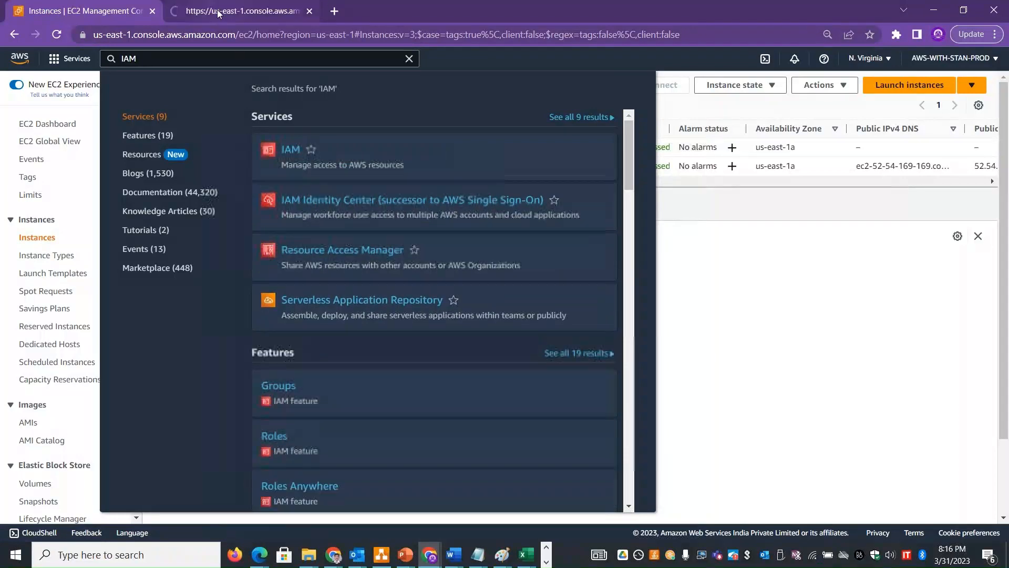
Switch to the IAM console and search the policies for EC2InstanceConnect.
click(217, 10)
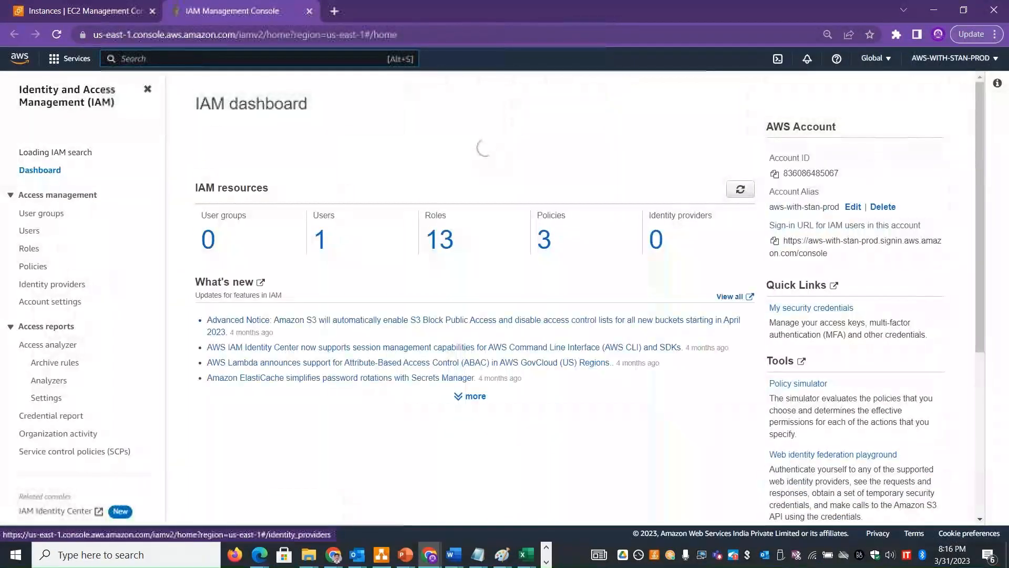
click(35, 267)
click(283, 165)
text(EC2Insta)
key(BackSpace)
key(BackSpace)
key(BackSpace)
key(BackSpace)
key(BackSpace)
key(BackSpace)
key(BackSpace)
key(BackSpace)
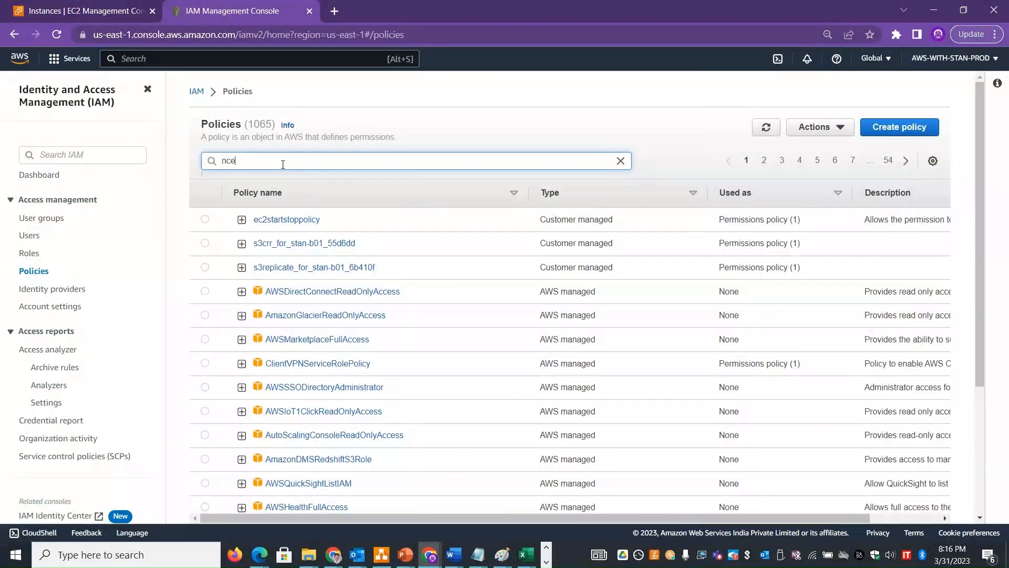
text(EC2InstanceConnect)
key(Return)
Open the EC2InstanceConnect policy and view the actions it allows for the EC2 Instance Connect service.
click(241, 244)
click(300, 245)
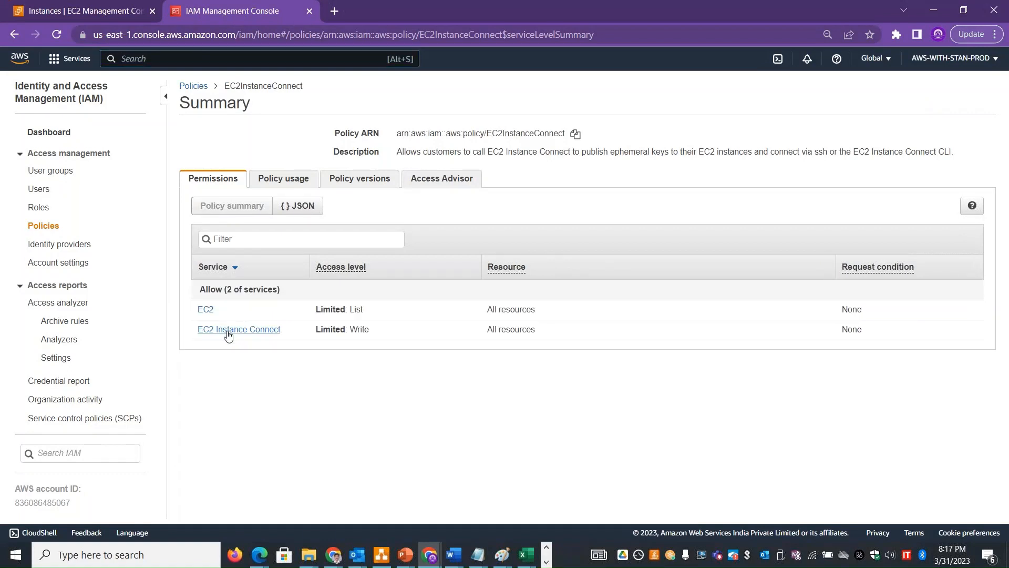
click(225, 331)
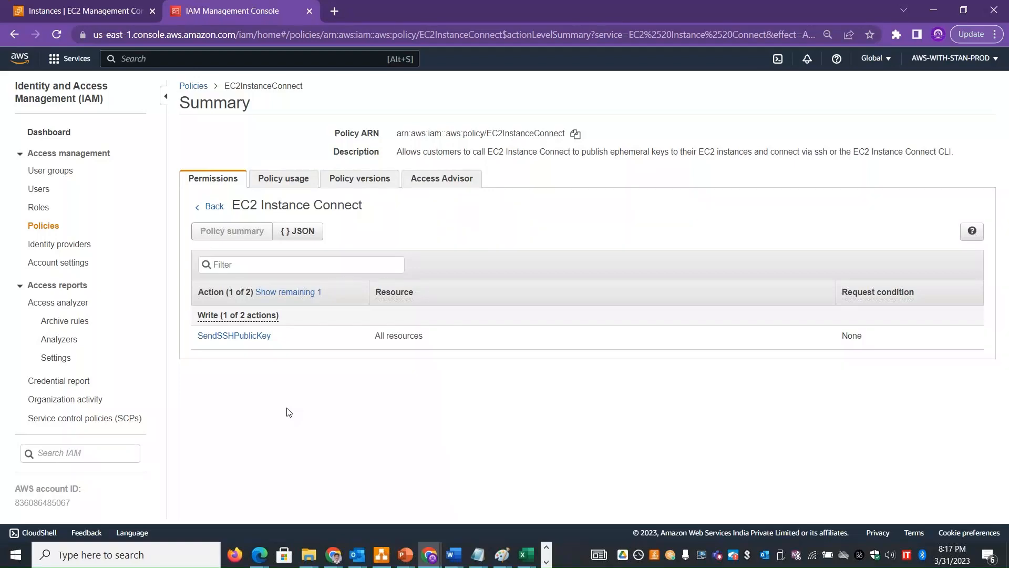
Back in the EC2 instances list, review the networking details of stanfesrv01 and of stanbesrv01.
click(94, 12)
click(734, 263)
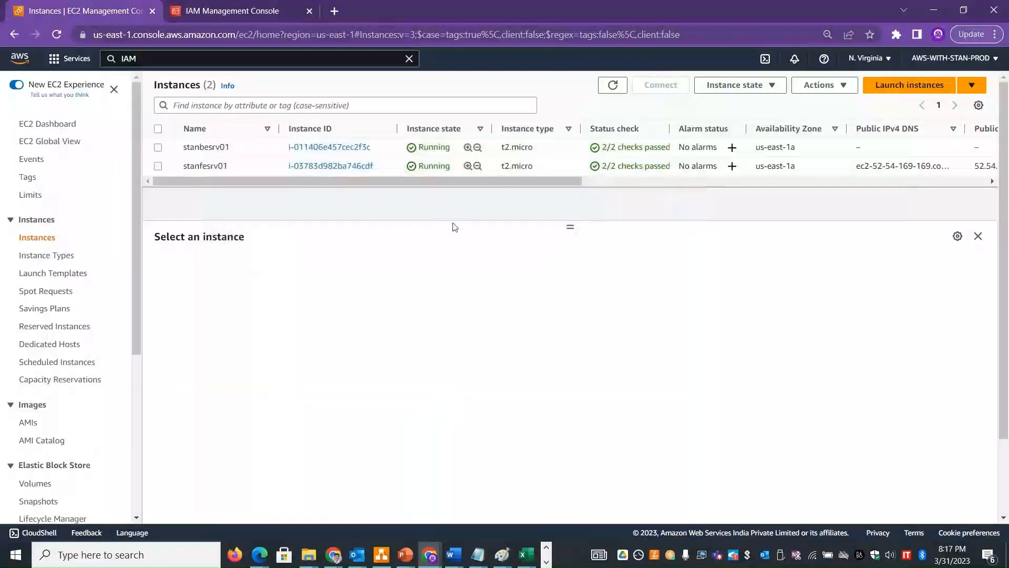
double_click(209, 167)
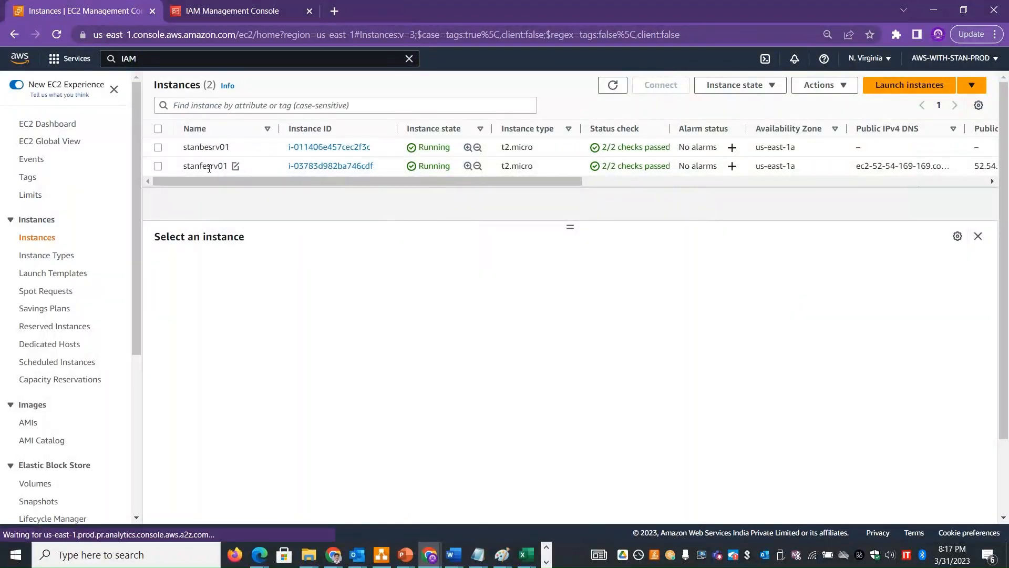
click(286, 265)
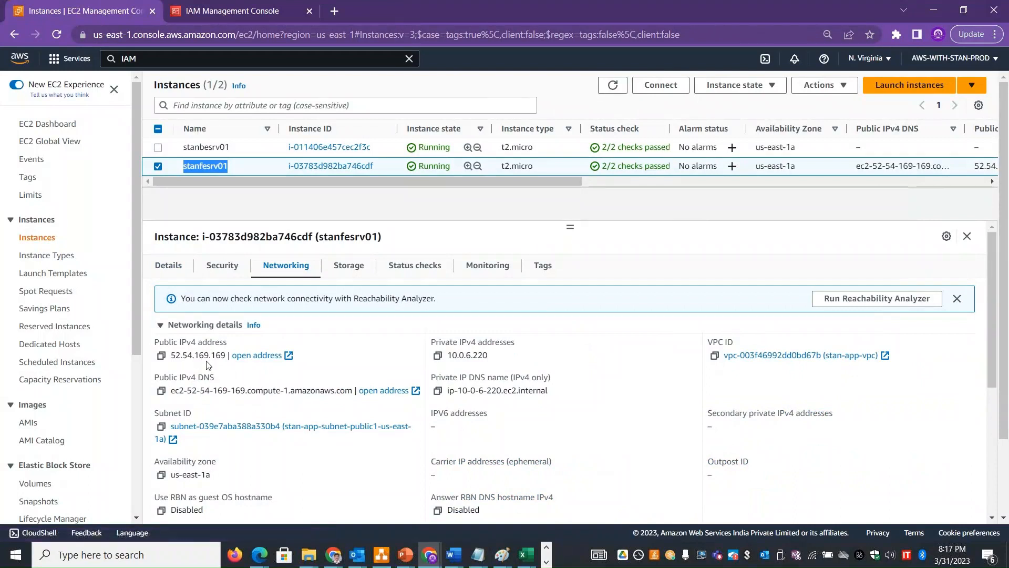
click(164, 167)
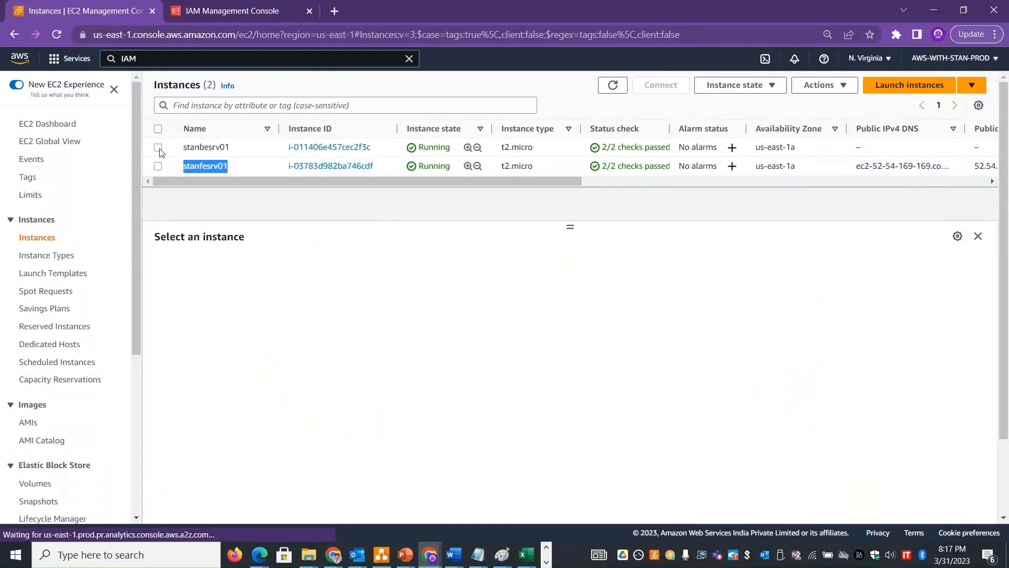
click(159, 148)
click(289, 271)
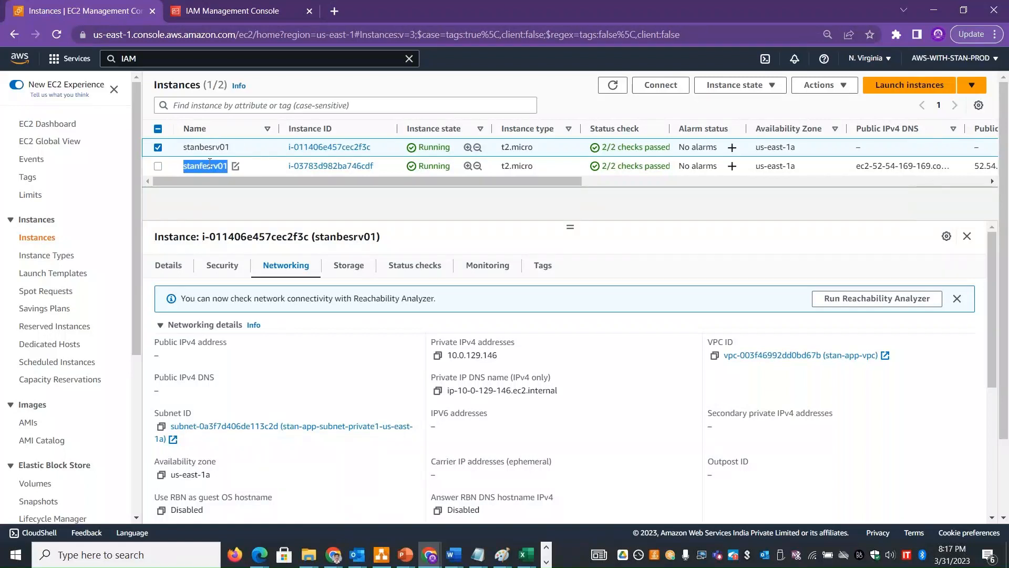
Connect to the stanfesrv01 instance through EC2 Instance Connect with the default user name ec2-user.
click(157, 147)
click(157, 167)
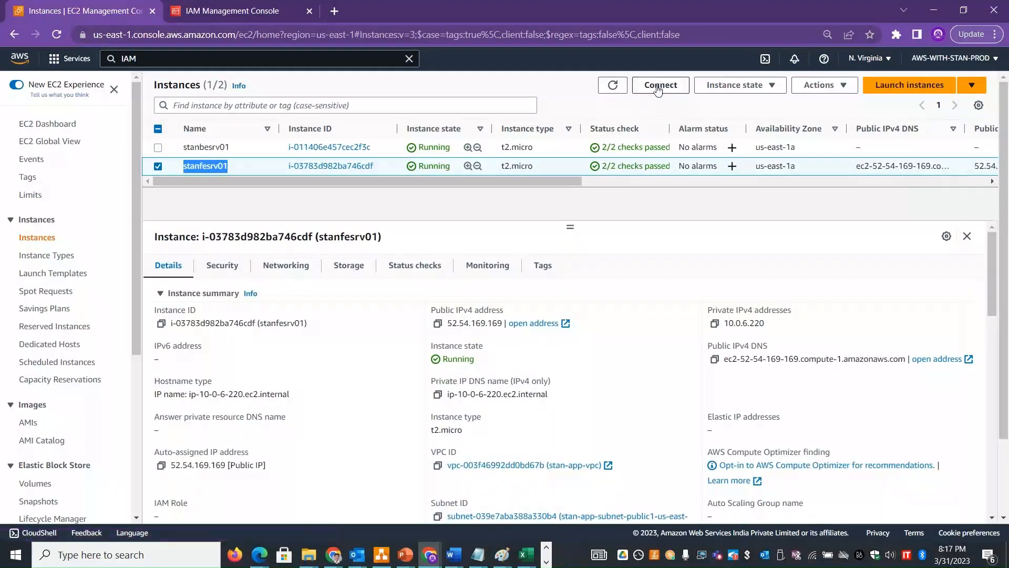
click(660, 89)
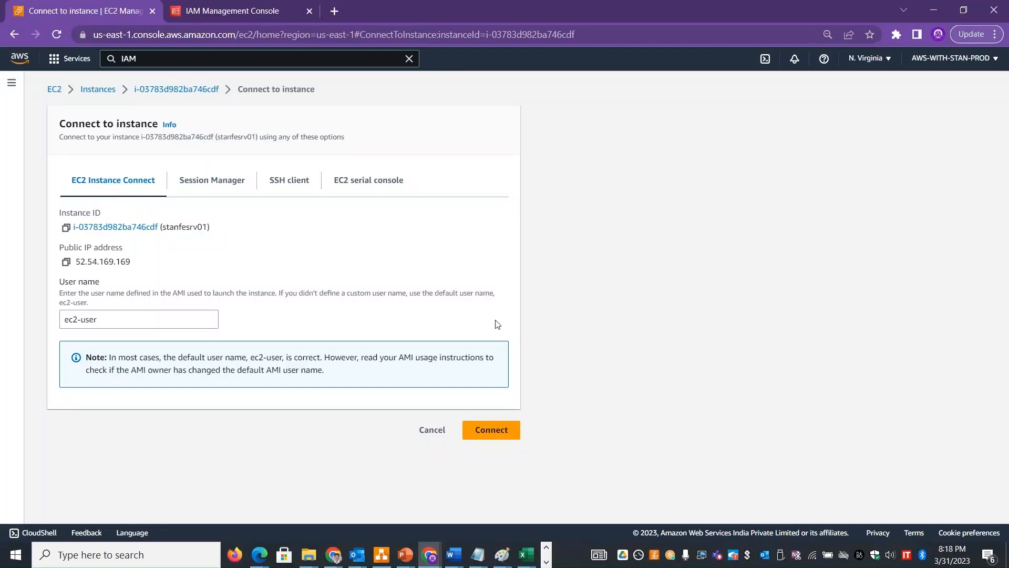
click(506, 431)
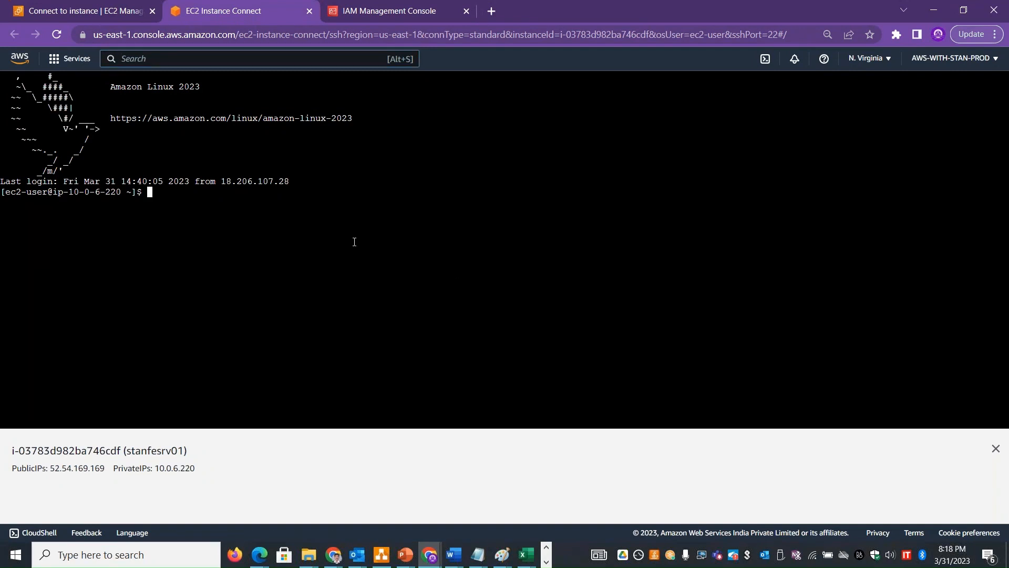
text(ss)
key(BackSpace)
key(BackSpace)
Switch to the remote desktop, copy the whole private key from the awsstanprodnv file in Notepad, and return to the instance's terminal.
click(546, 561)
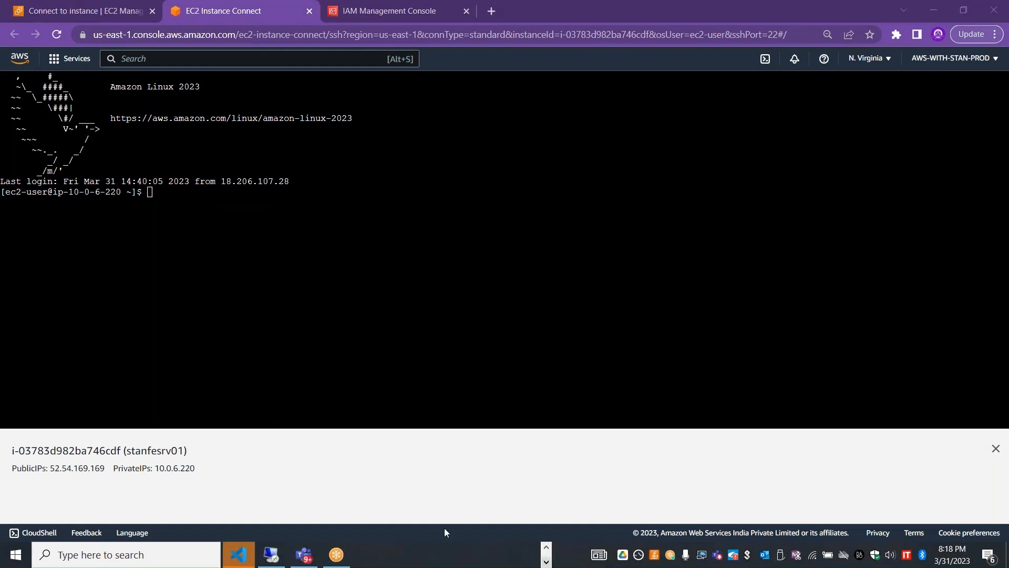
click(271, 554)
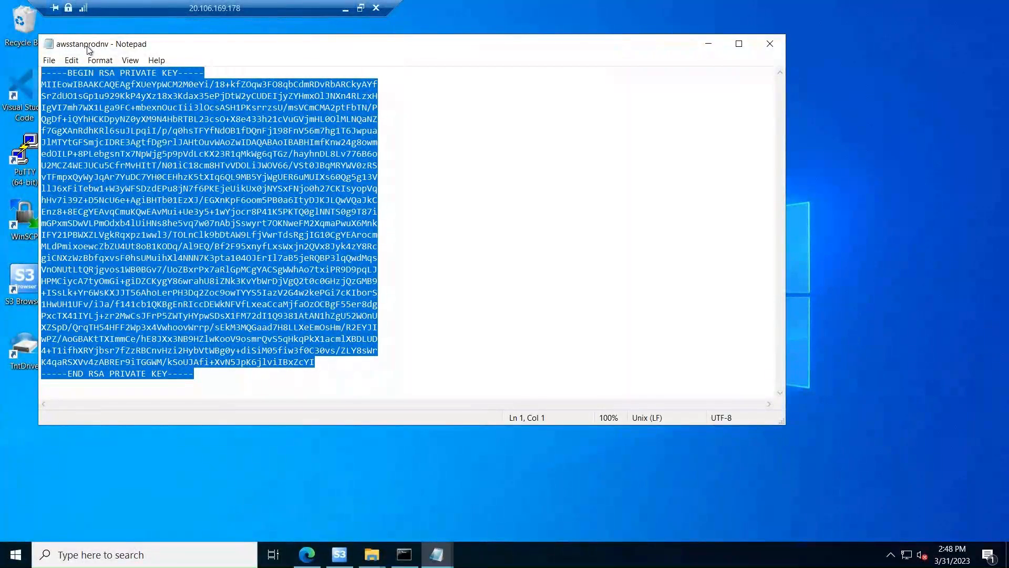
right_click(159, 149)
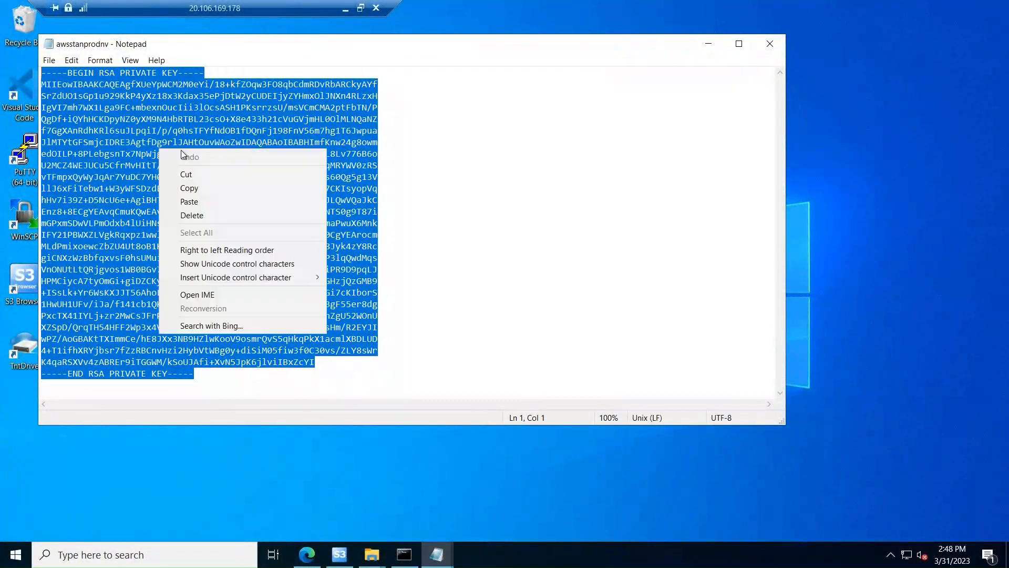
click(207, 188)
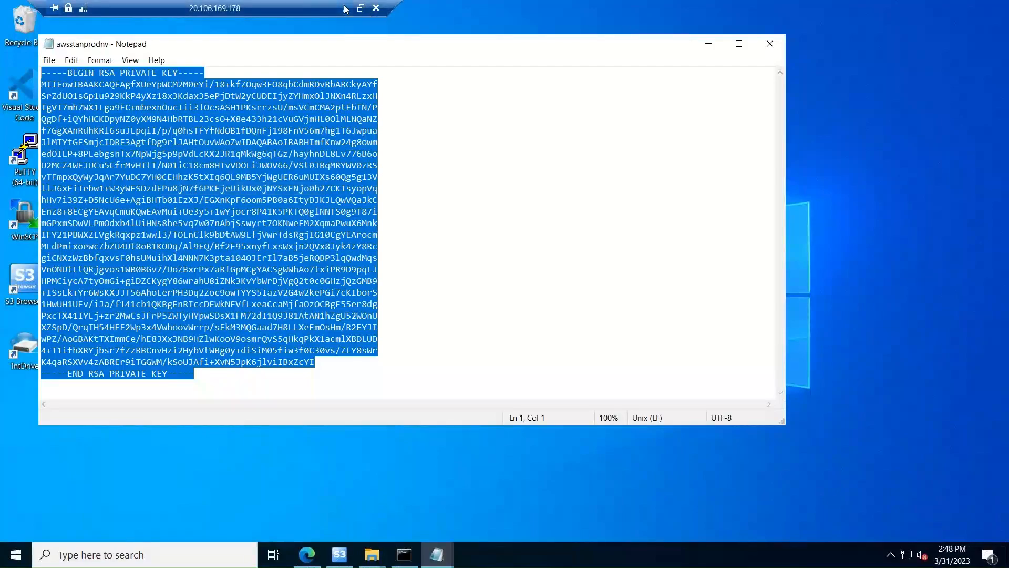
click(345, 9)
Start a new file named stanprvkey.pem in the vi editor on stanfesrv01.
text(vi)
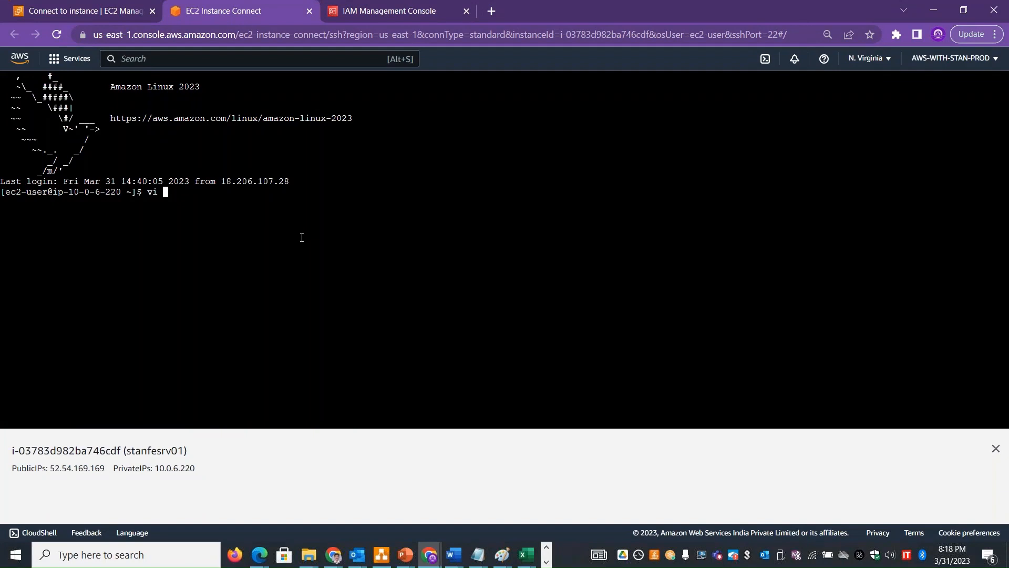
text(standar)
key(BackSpace)
key(BackSpace)
key(BackSpace)
key(BackSpace)
text(nprvkey.pem)
key(Return)
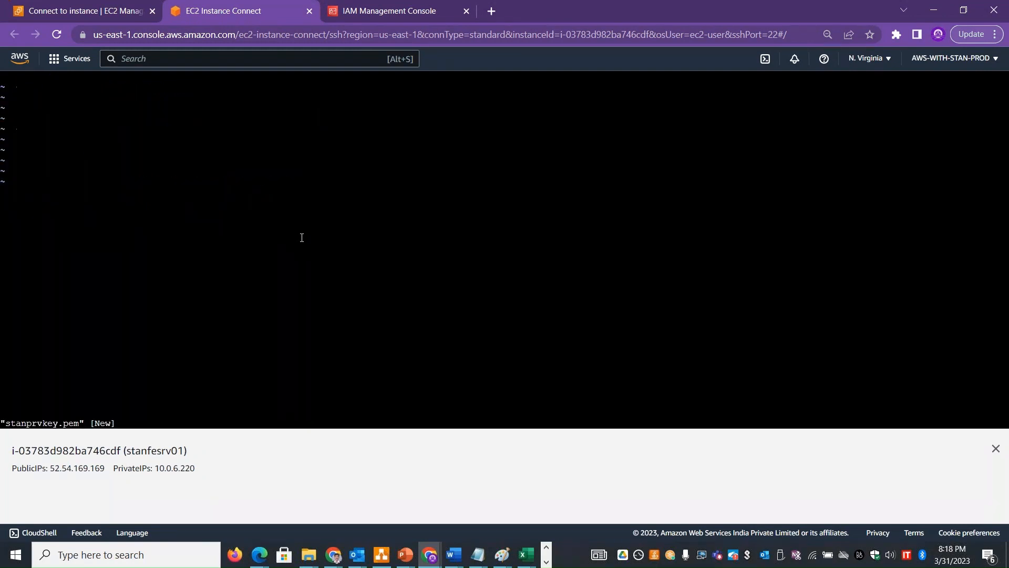
Paste the copied RSA private key into stanprvkey.pem, then save the file and quit vi.
key(i)
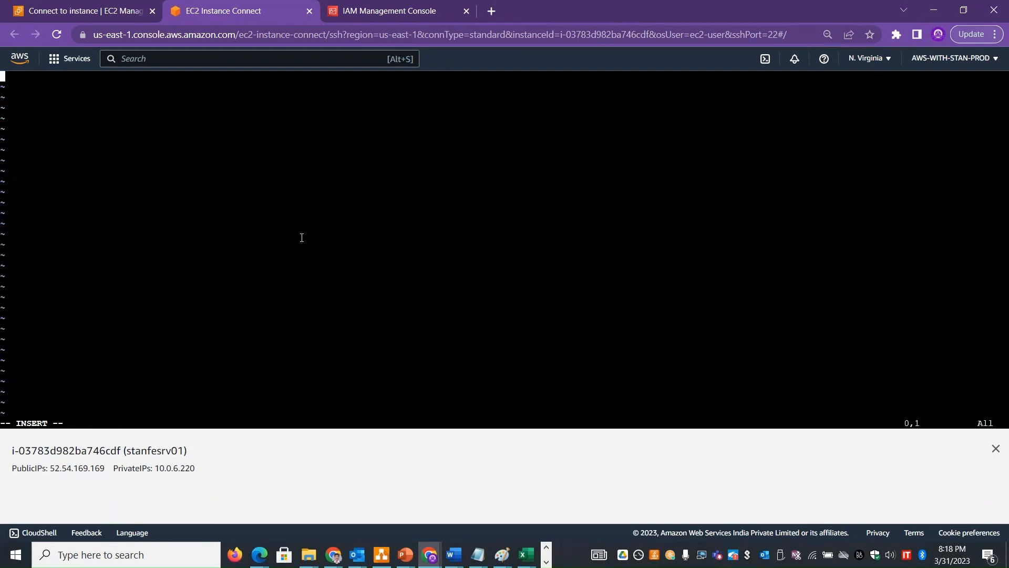
right_click(302, 238)
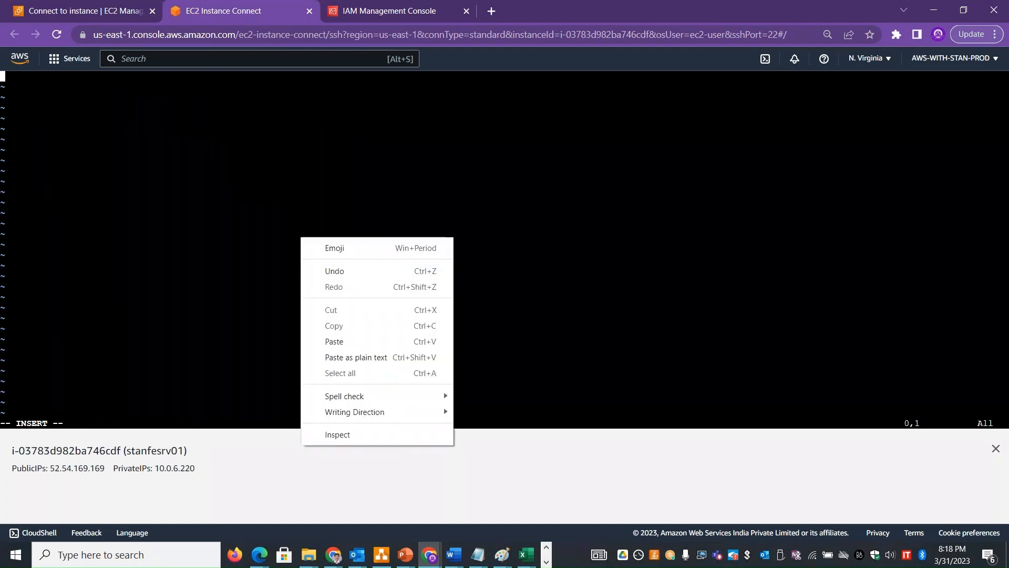
click(382, 339)
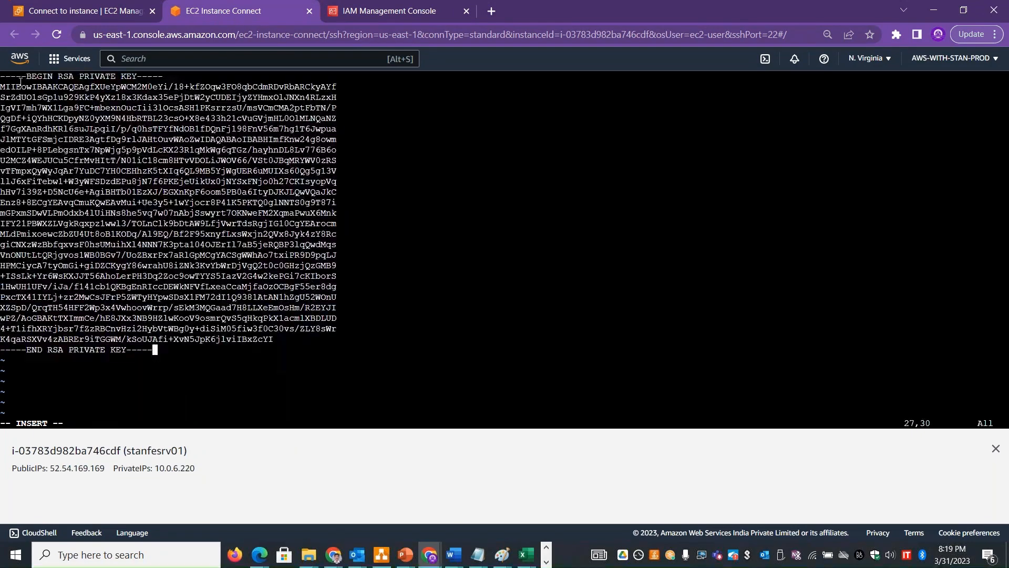
key(Escape)
text(:wq!)
key(Return)
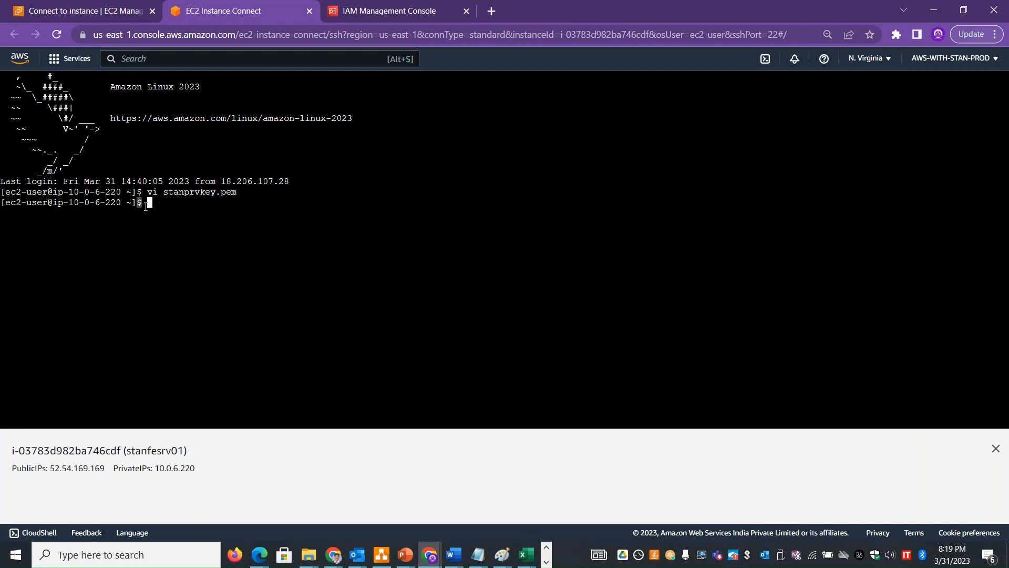
Restrict the permissions of stanprvkey.pem to 0400 with chmod.
text(chmod 0400 stan)
key(Tab)
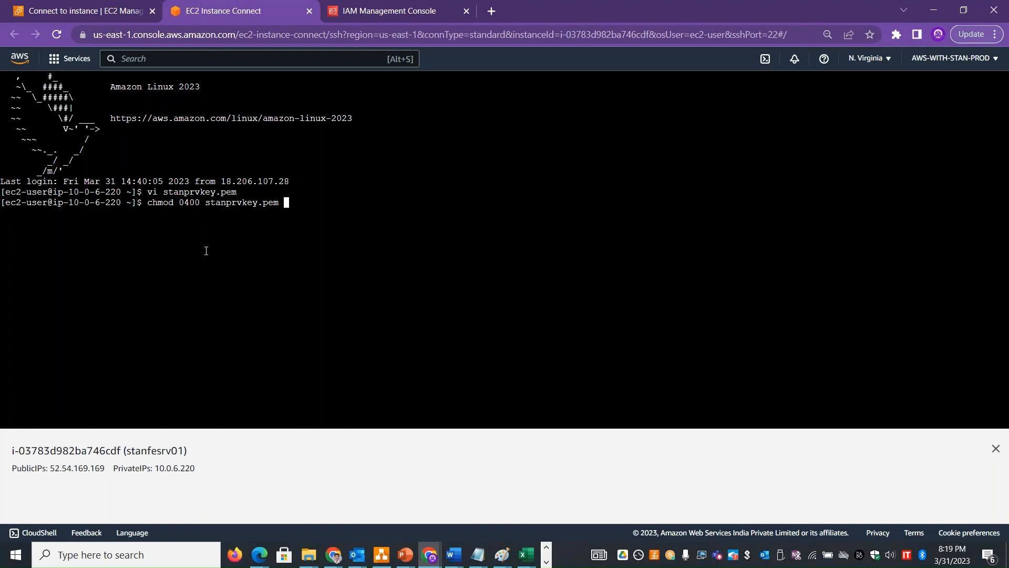
key(Return)
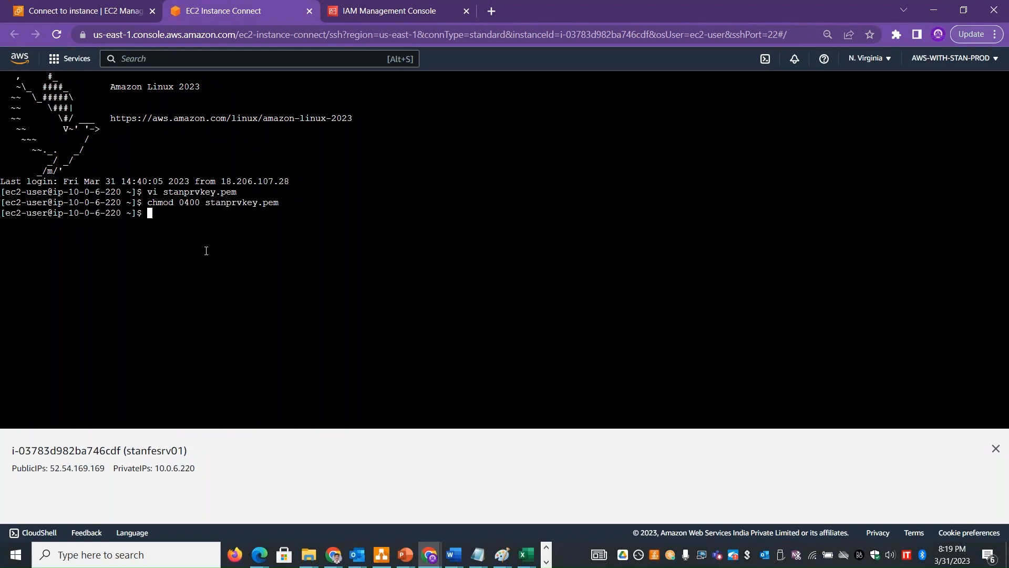
SSH from stanfesrv01 to stanbesrv01 as ec2-user with stanprvkey.pem, using stanbesrv01's private IPv4 address copied from its instance details.
text(ssh -i stanprvkey.pem ec2-user@)
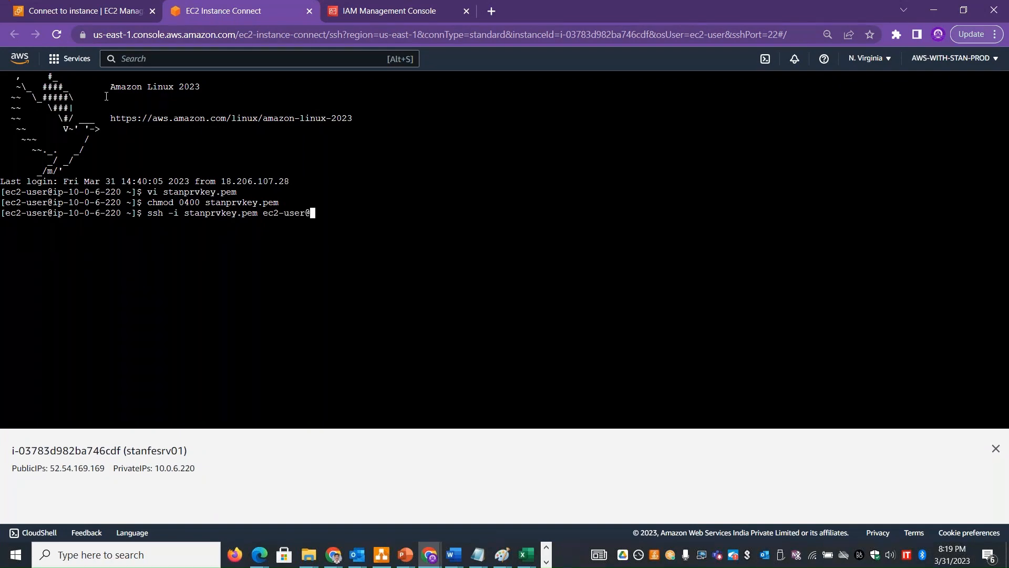
click(73, 4)
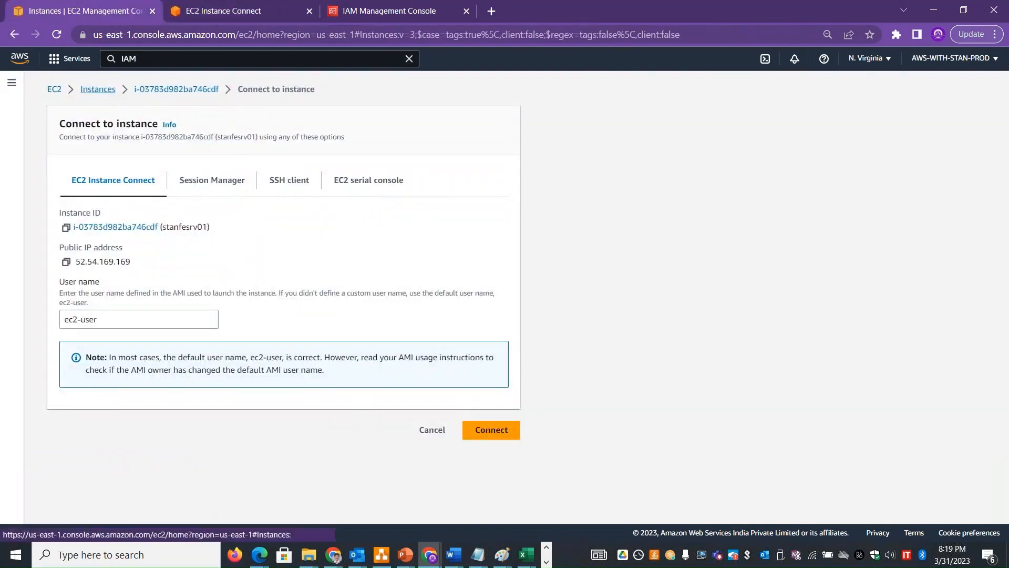
click(97, 88)
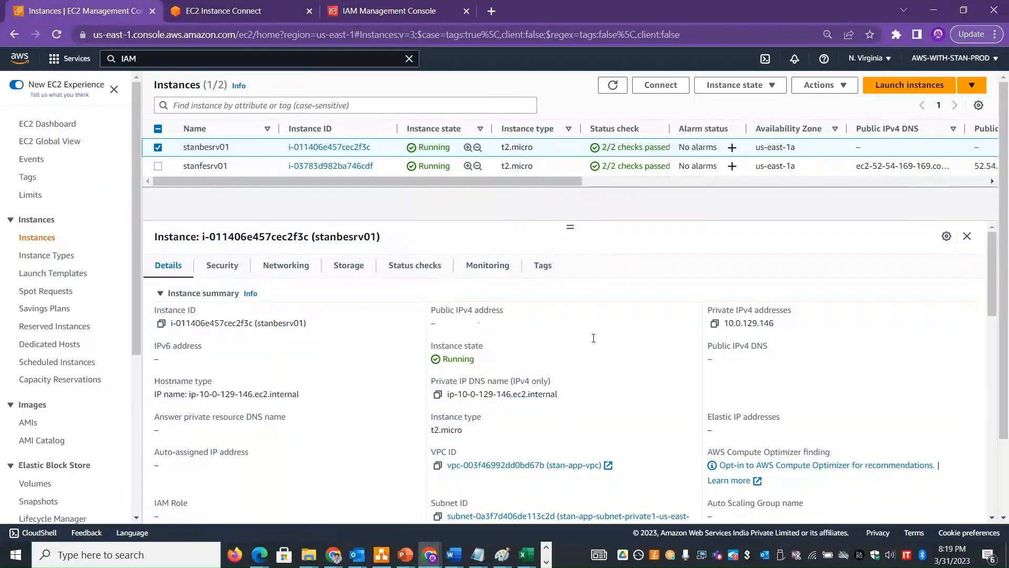
click(716, 323)
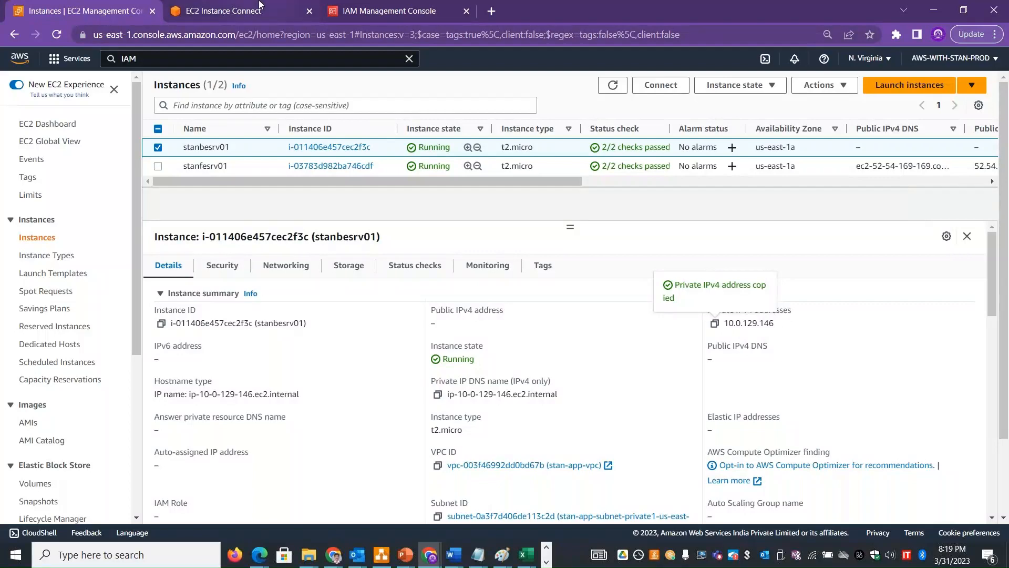
click(230, 15)
right_click(389, 227)
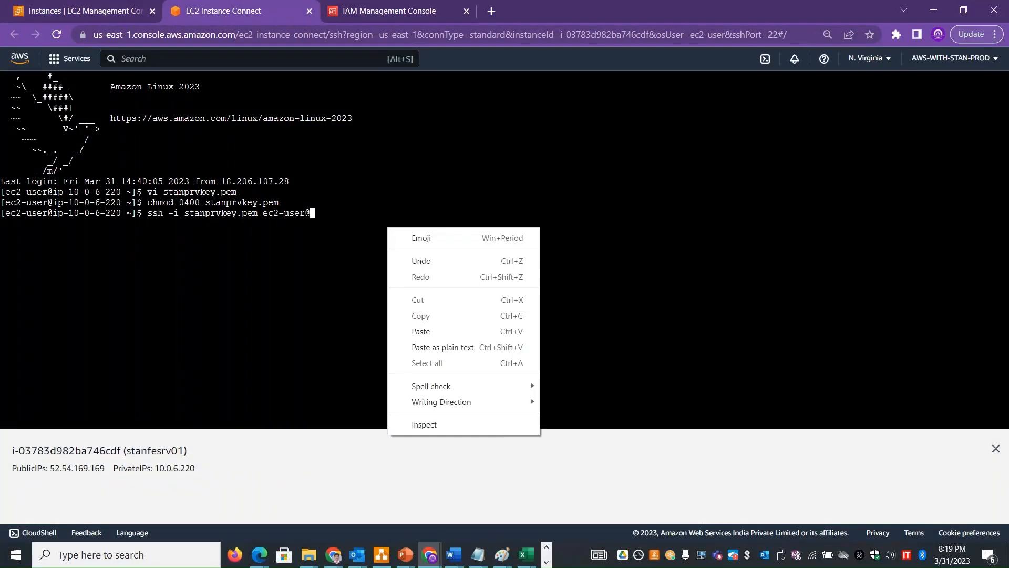
click(443, 335)
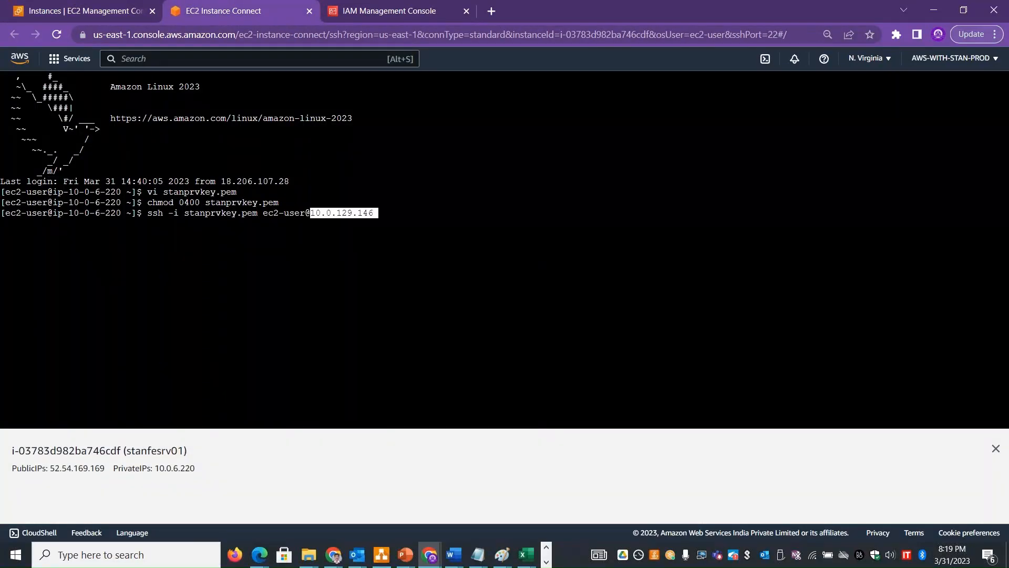
key(Return)
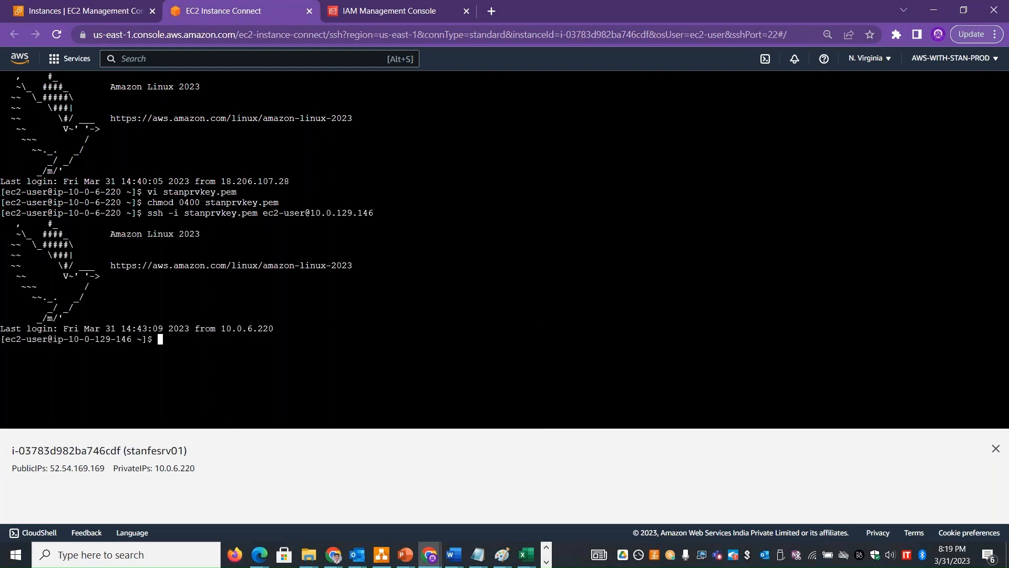
Check the host address in the stanbesrv01 prompt and exit the SSH session back to stanfesrv01.
drag(132, 339, 72, 339)
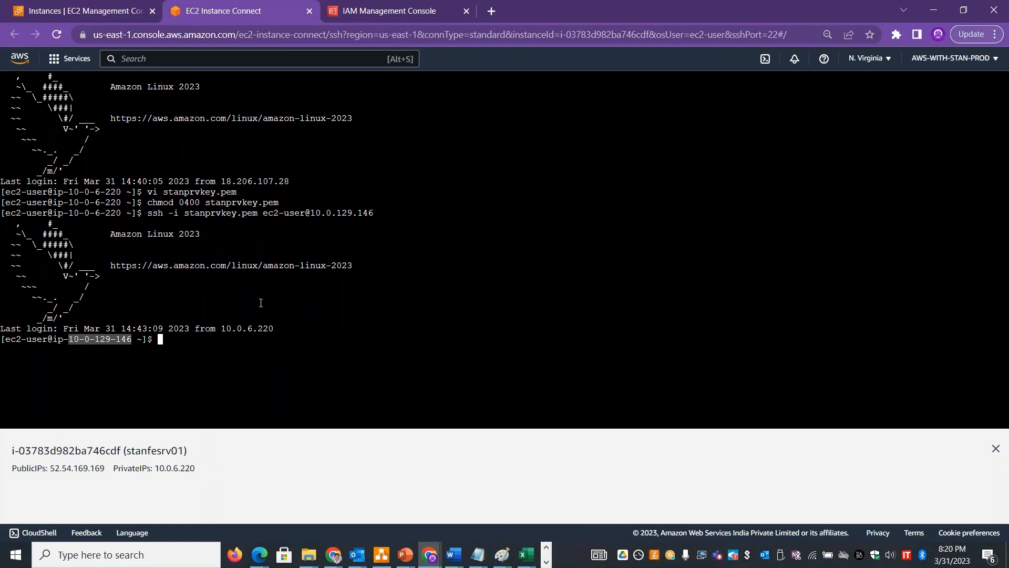
text(exit)
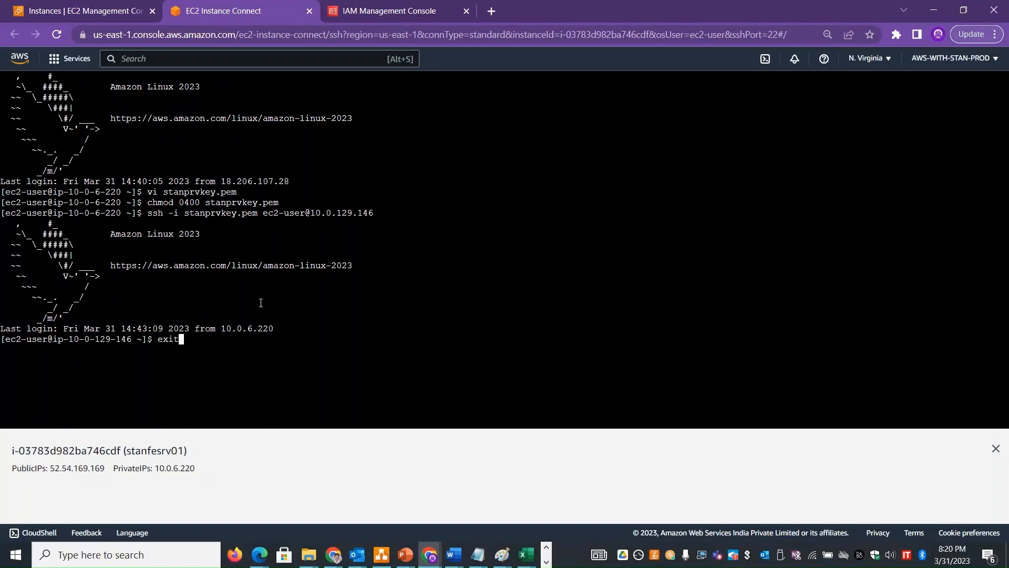
key(Return)
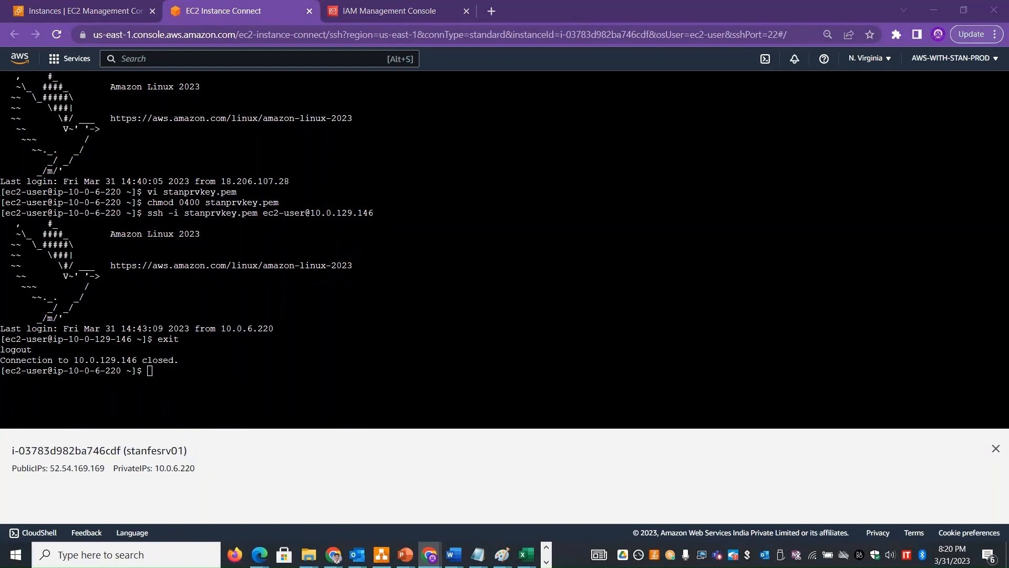
Switch to the Notepad note and examine the curl command's metadata address and its managed-ssh-keys/active-keys path.
key(alt+Tab)
key(alt+Tab)
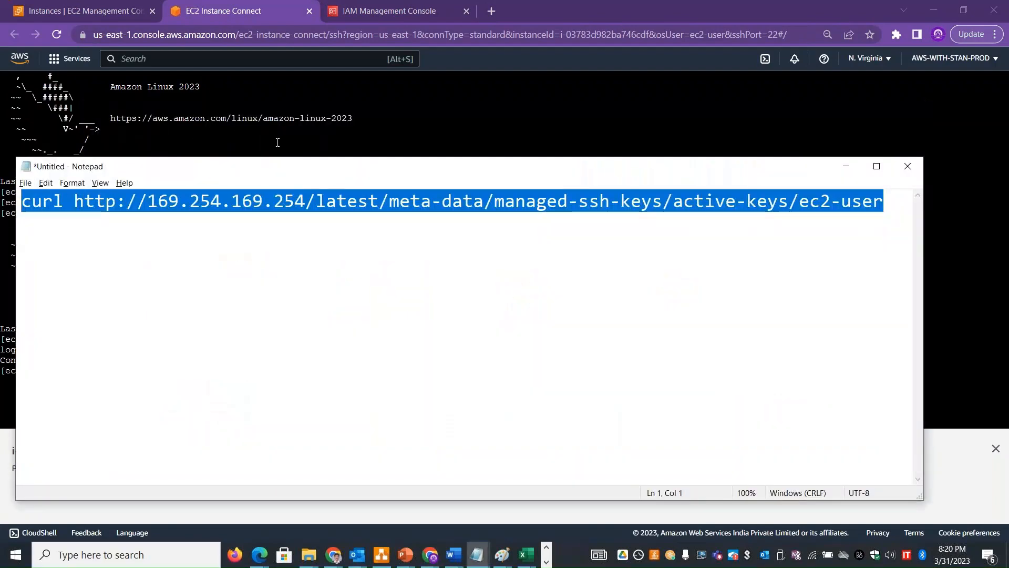
click(294, 201)
drag(305, 201, 149, 199)
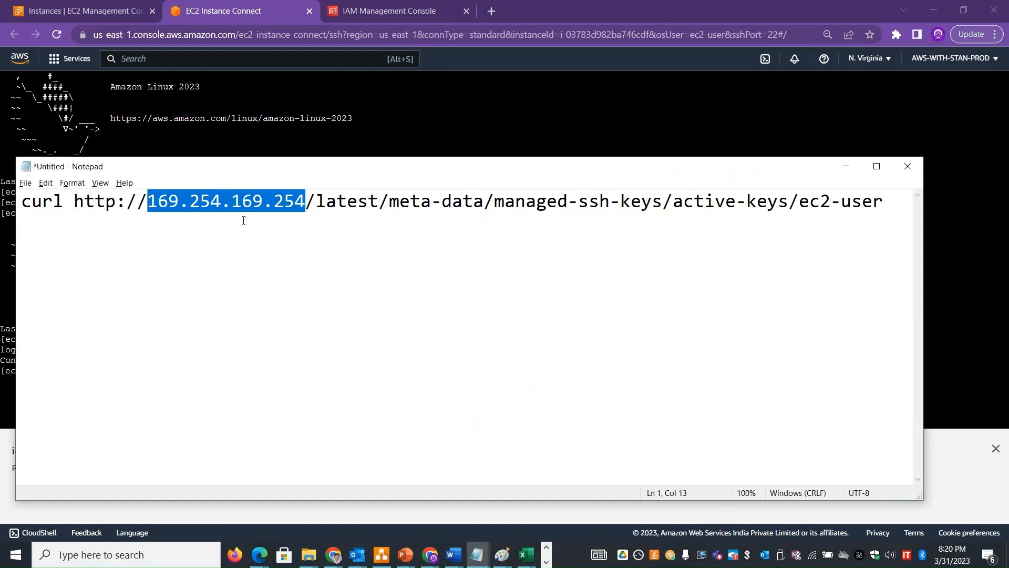
drag(484, 202, 150, 206)
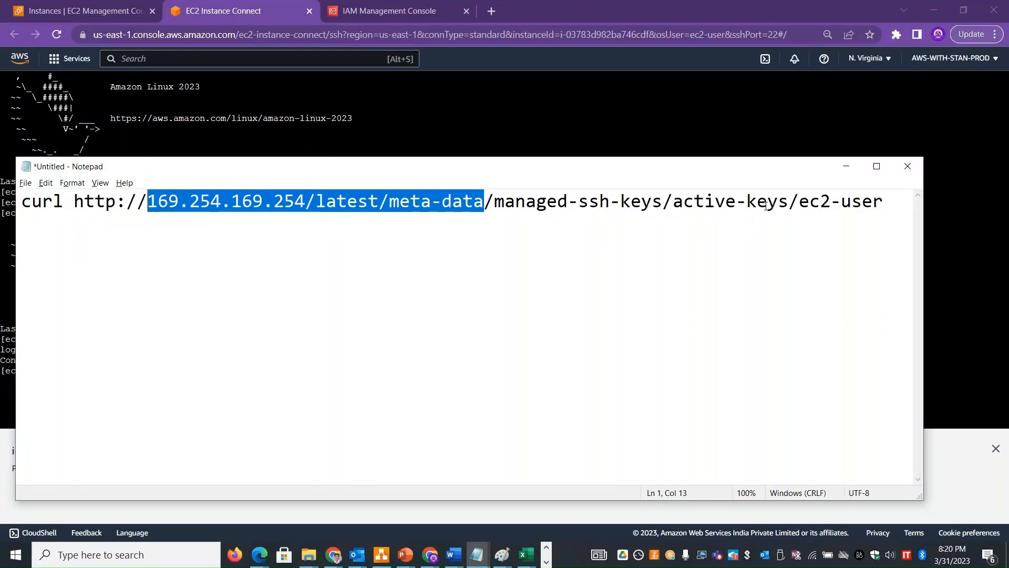
drag(789, 205, 507, 216)
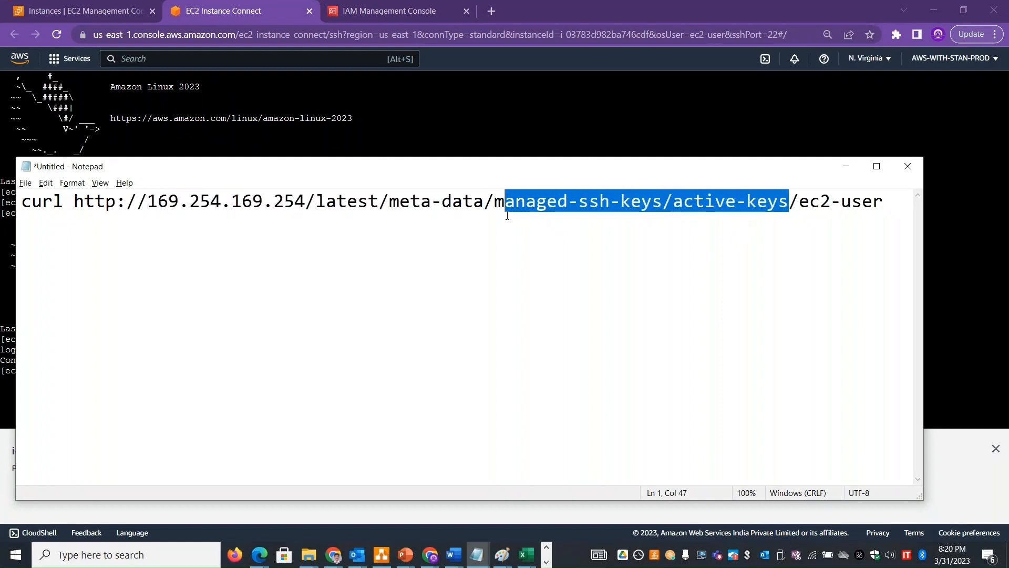